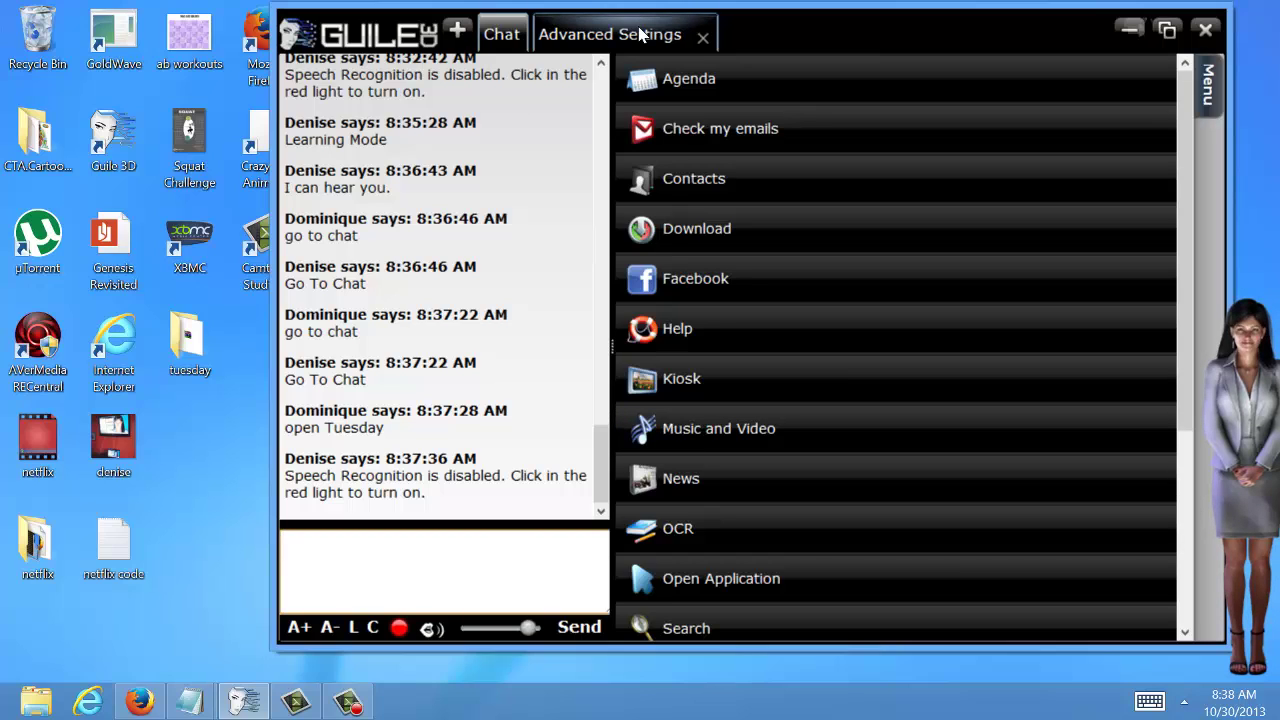
Step: Bring up the My Commands editor with the 'open tuesday folder' command, cursor after its closing tag
click(639, 34)
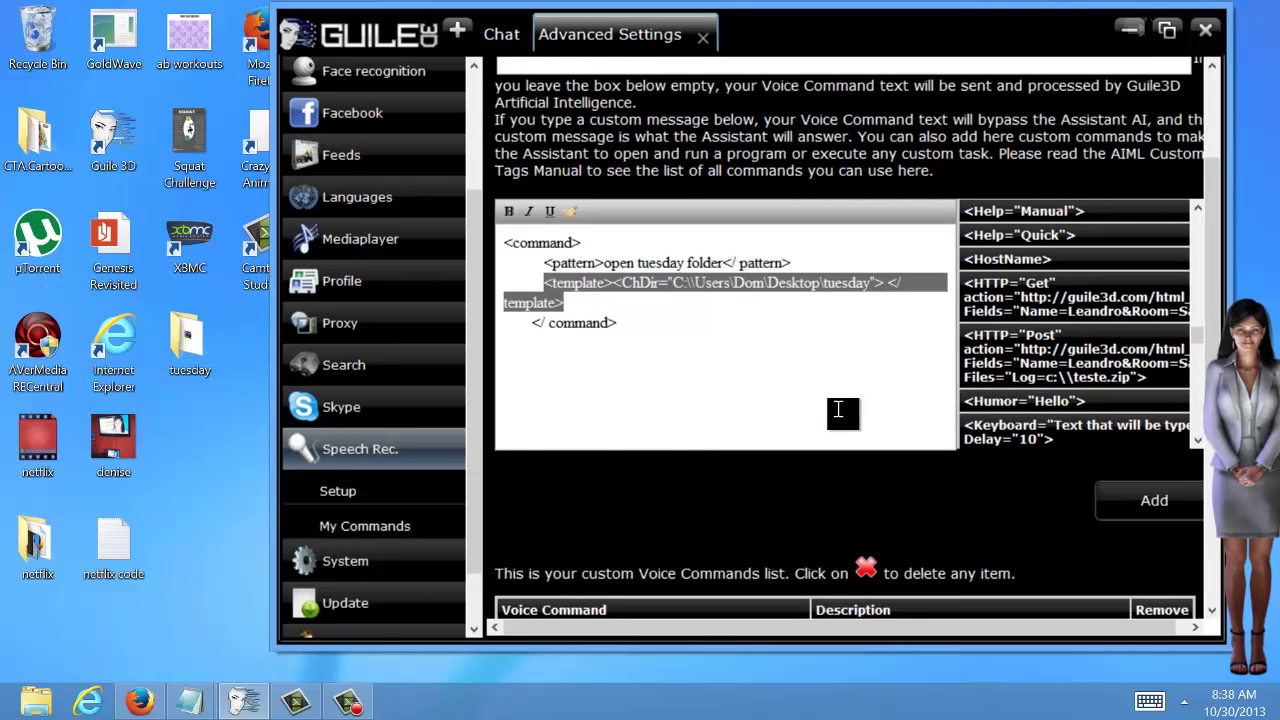
click(690, 350)
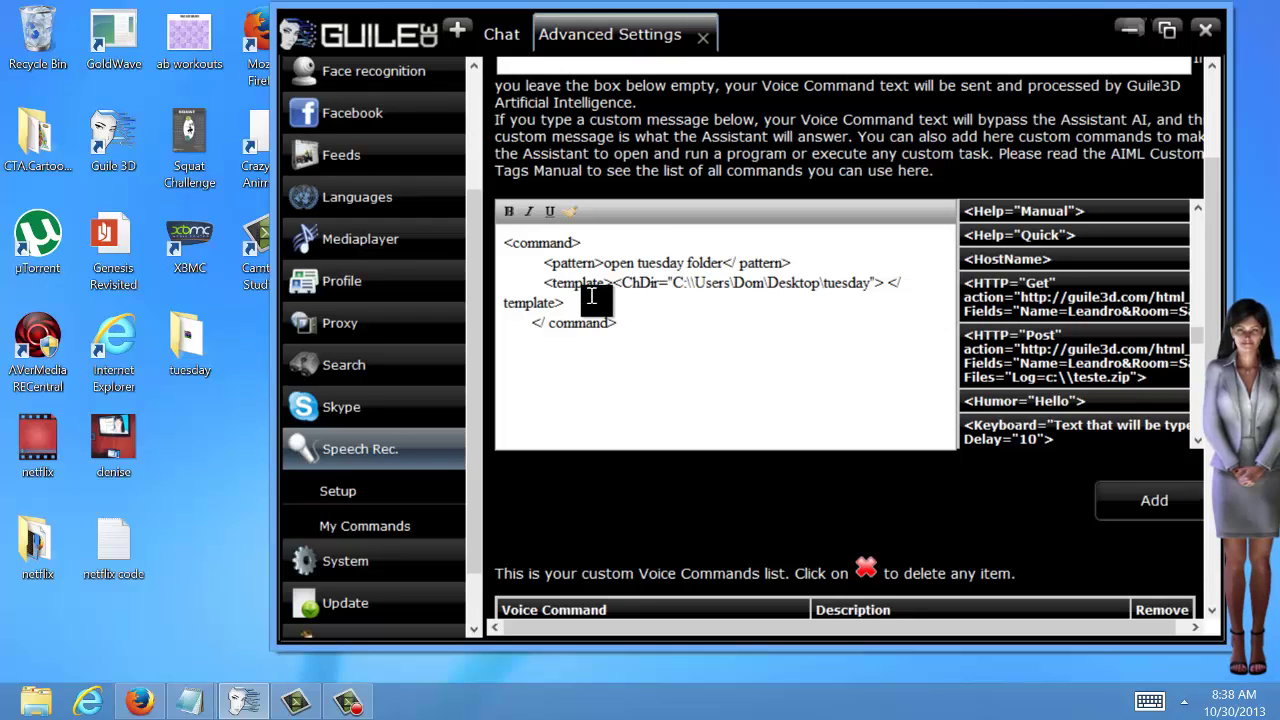
click(496, 36)
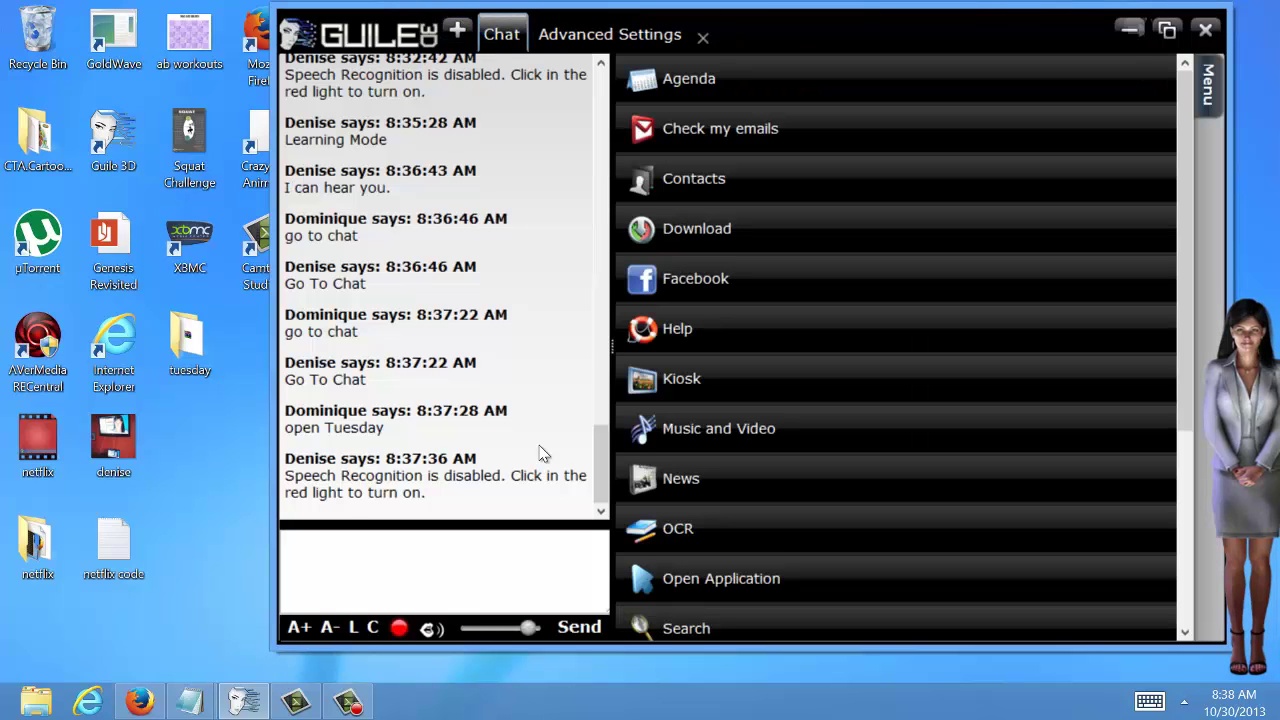
click(586, 38)
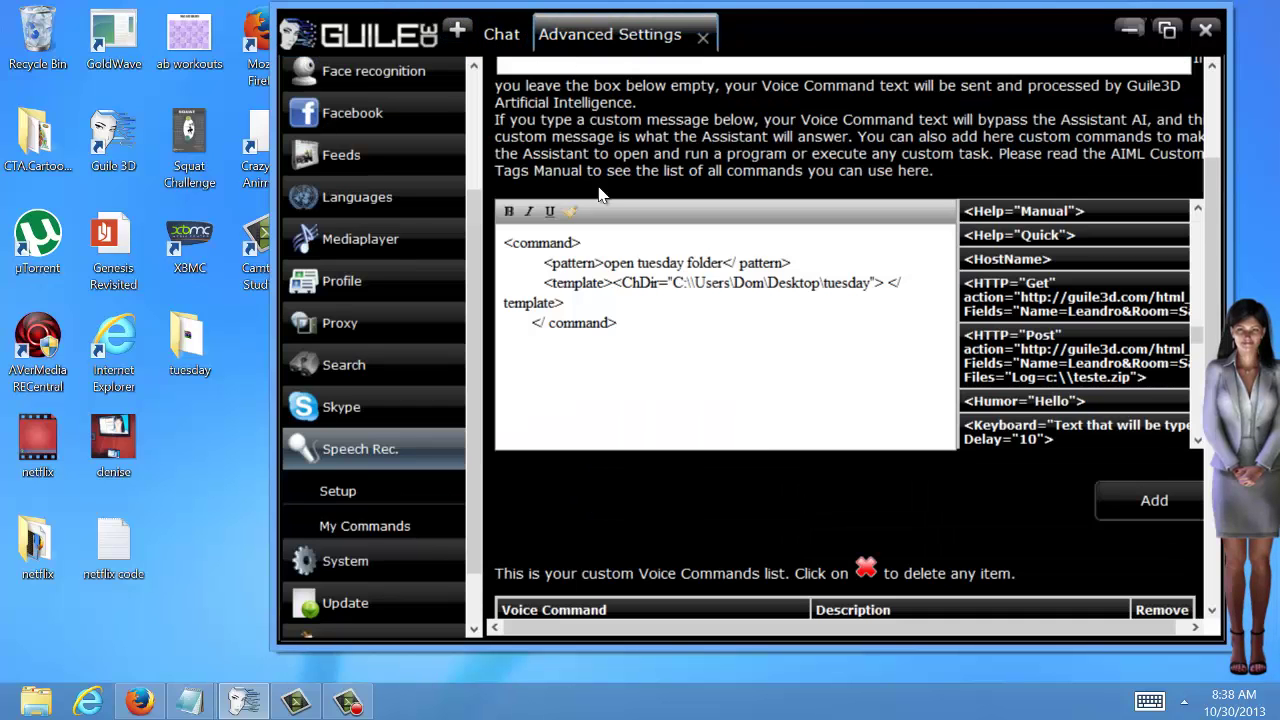
click(679, 381)
drag(577, 243, 504, 242)
click(590, 240)
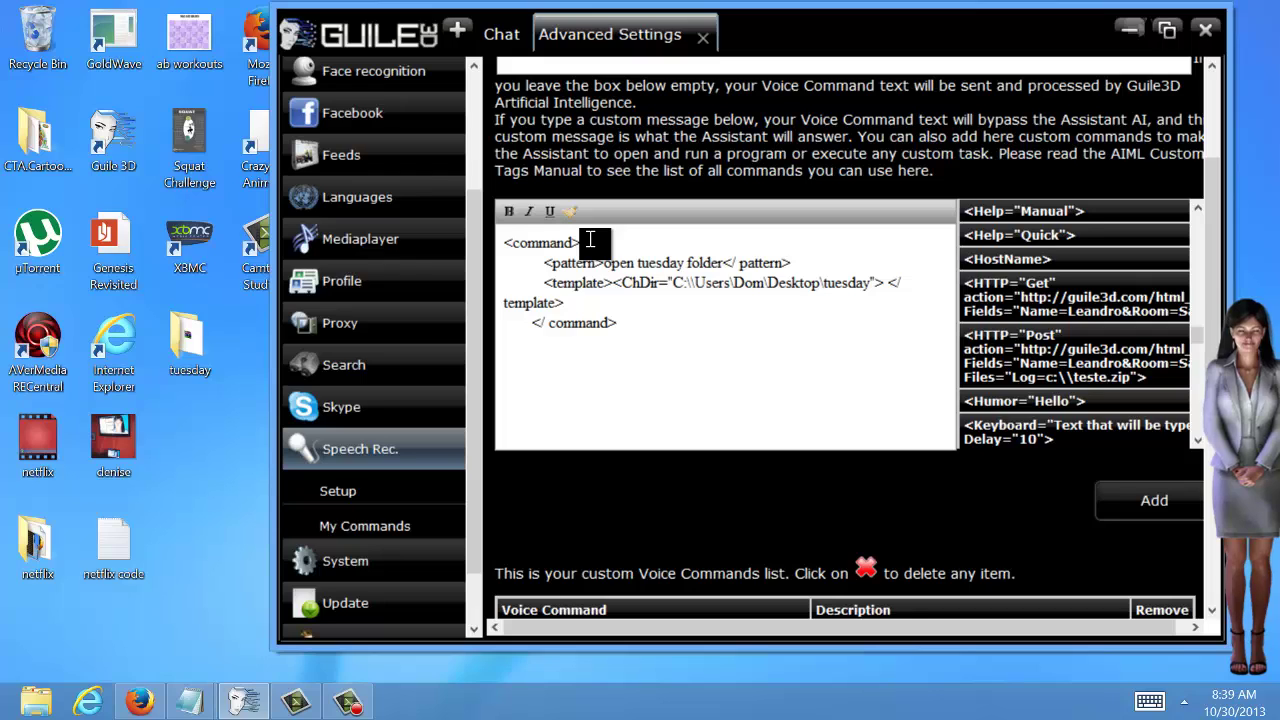
drag(590, 240, 604, 262)
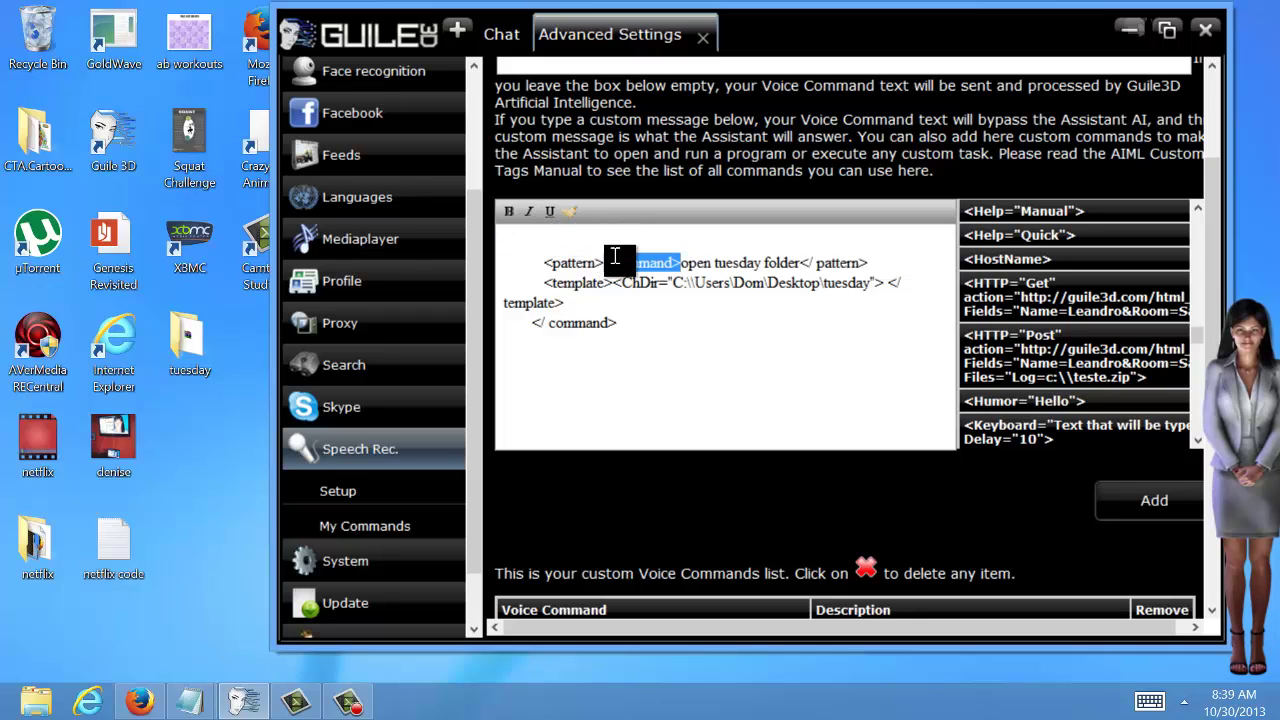
drag(612, 256, 569, 240)
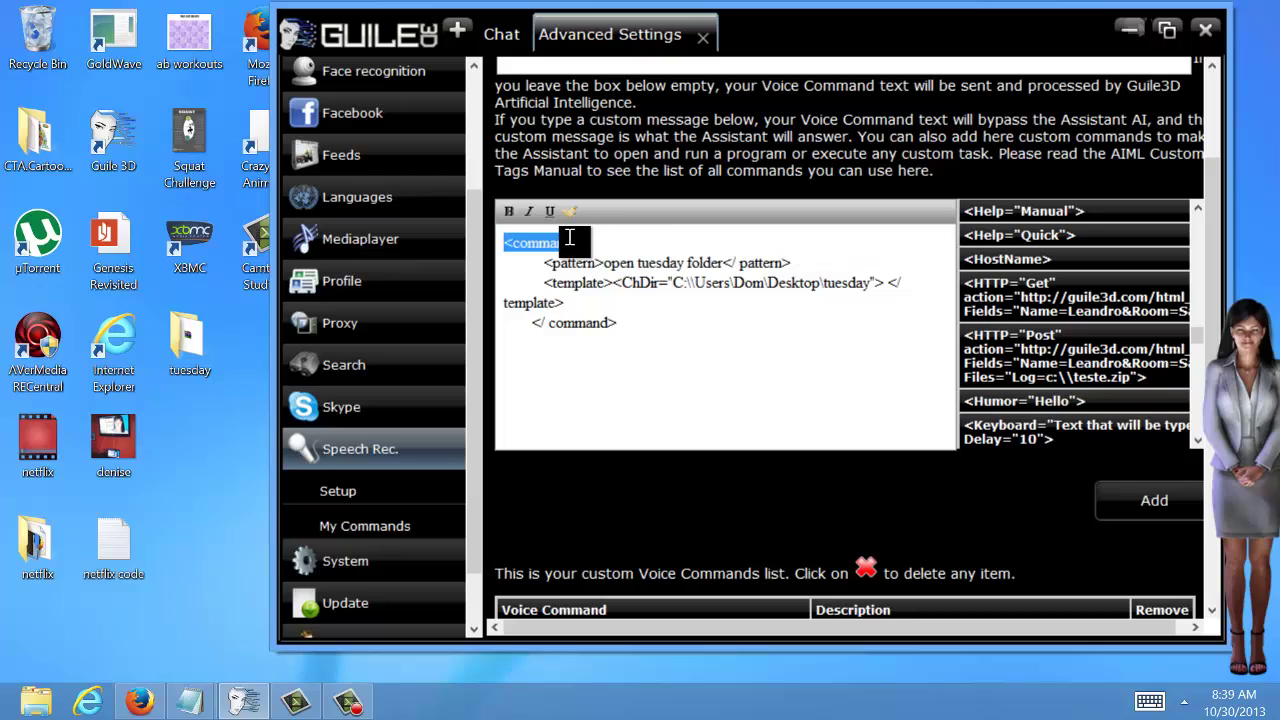
click(603, 243)
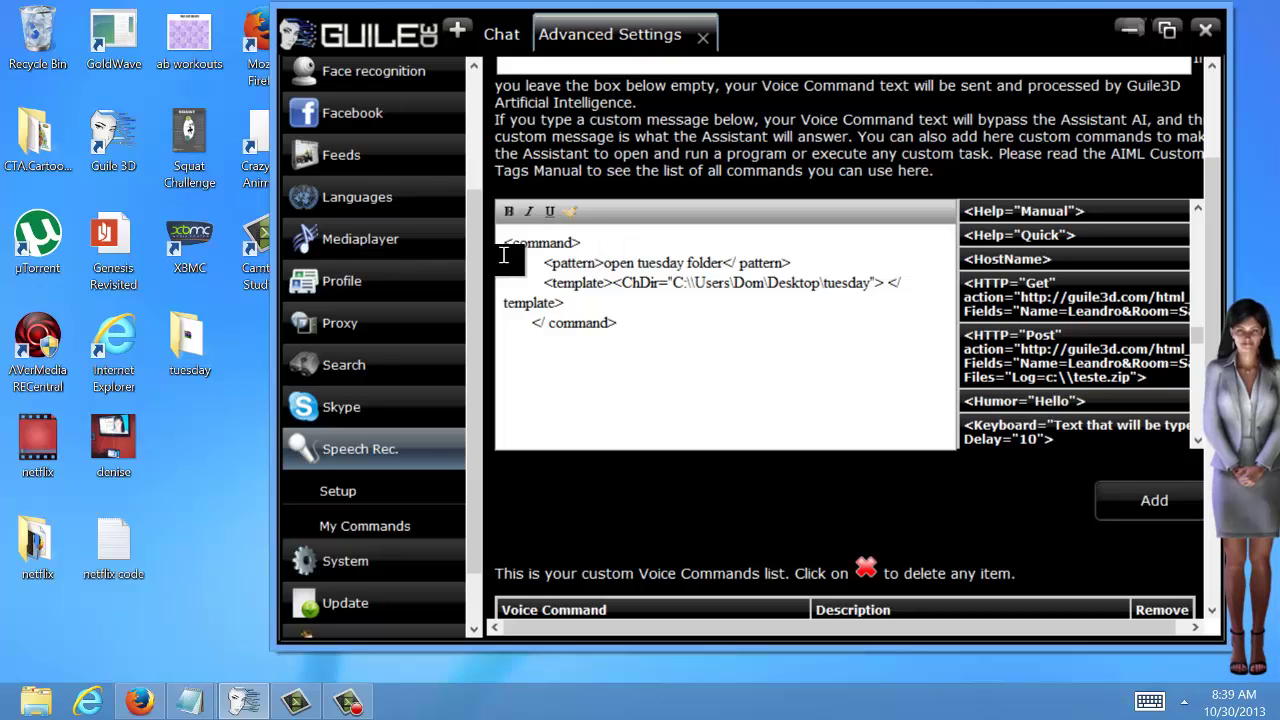
drag(605, 266, 546, 263)
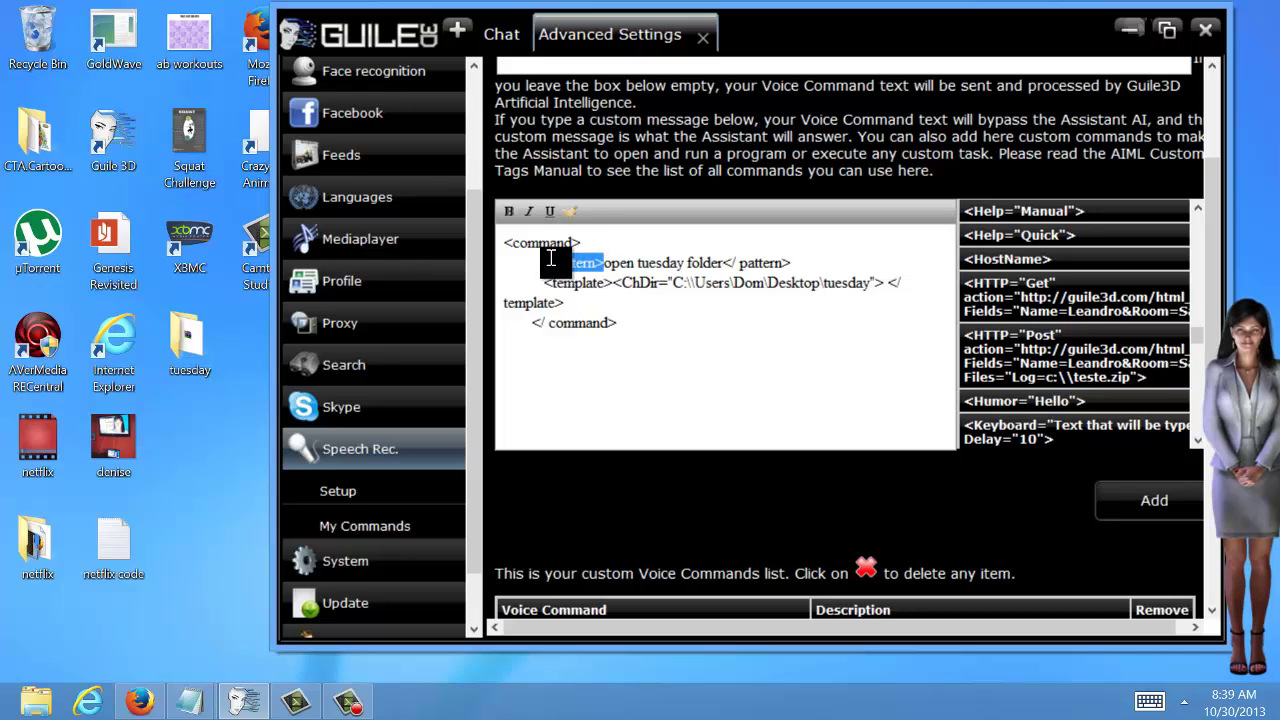
drag(604, 263, 788, 266)
click(731, 266)
click(806, 266)
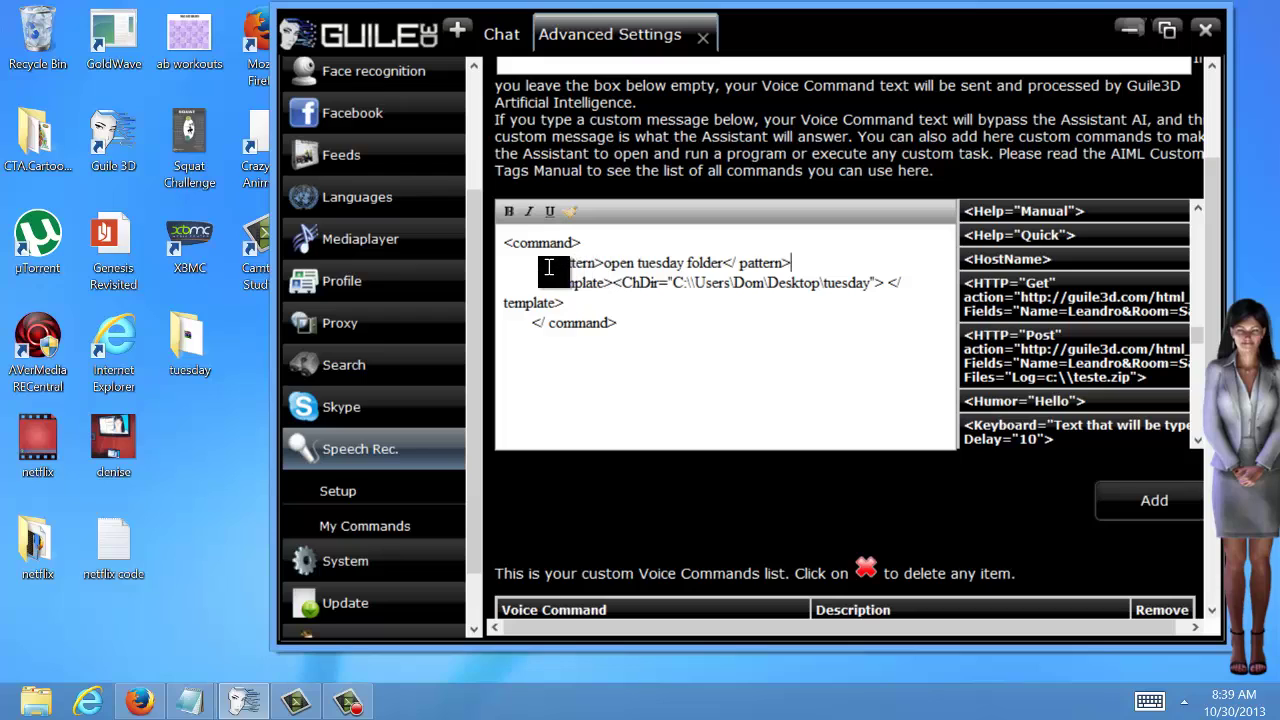
drag(565, 264, 604, 266)
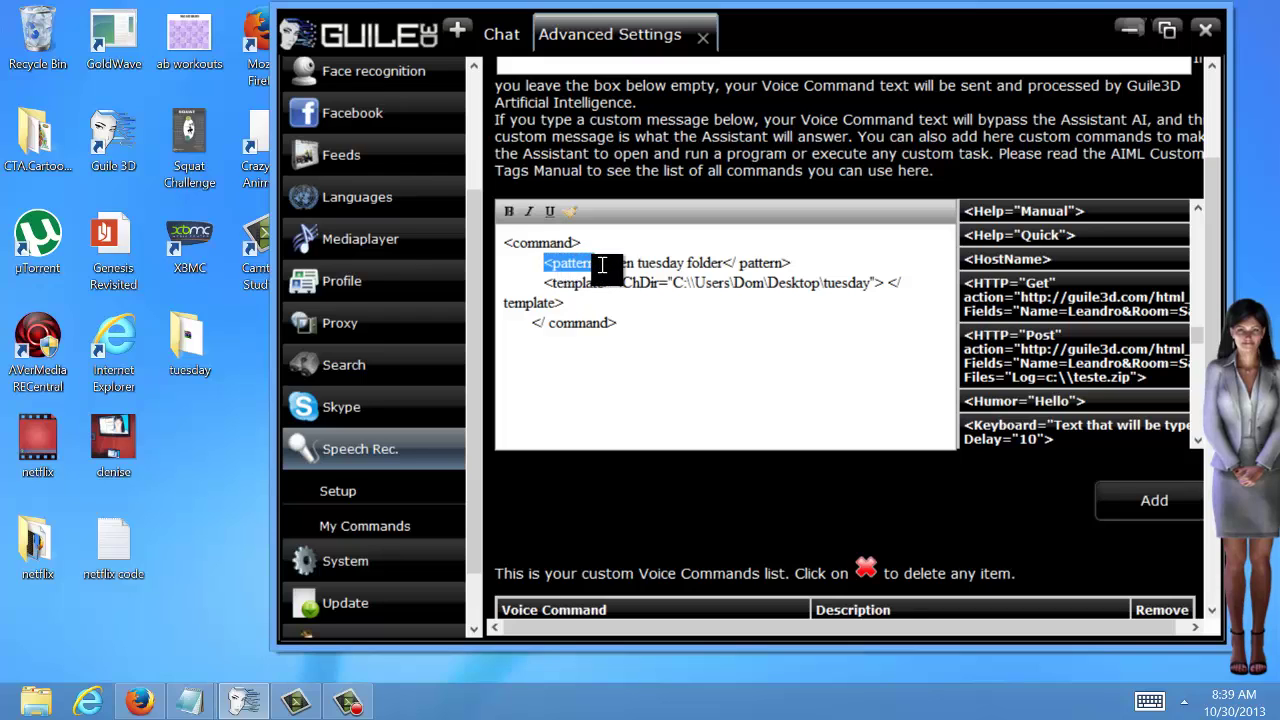
click(731, 263)
drag(731, 263, 812, 264)
click(812, 264)
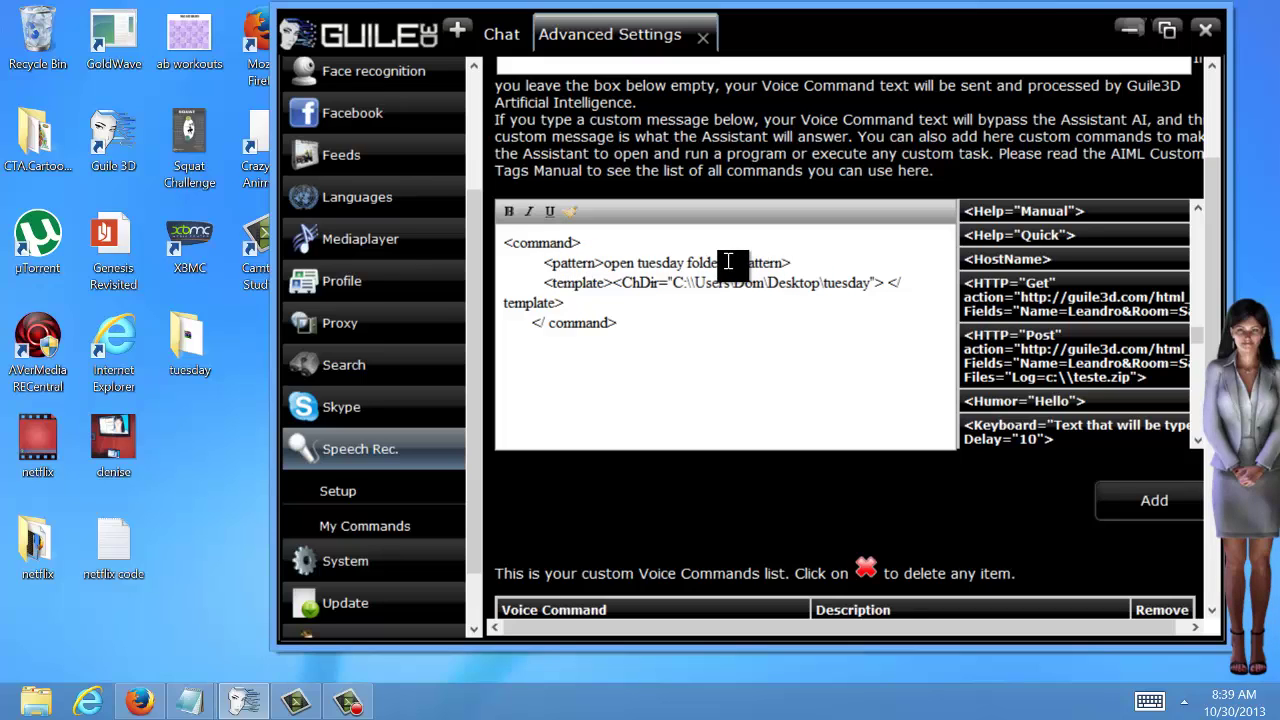
drag(723, 263, 741, 264)
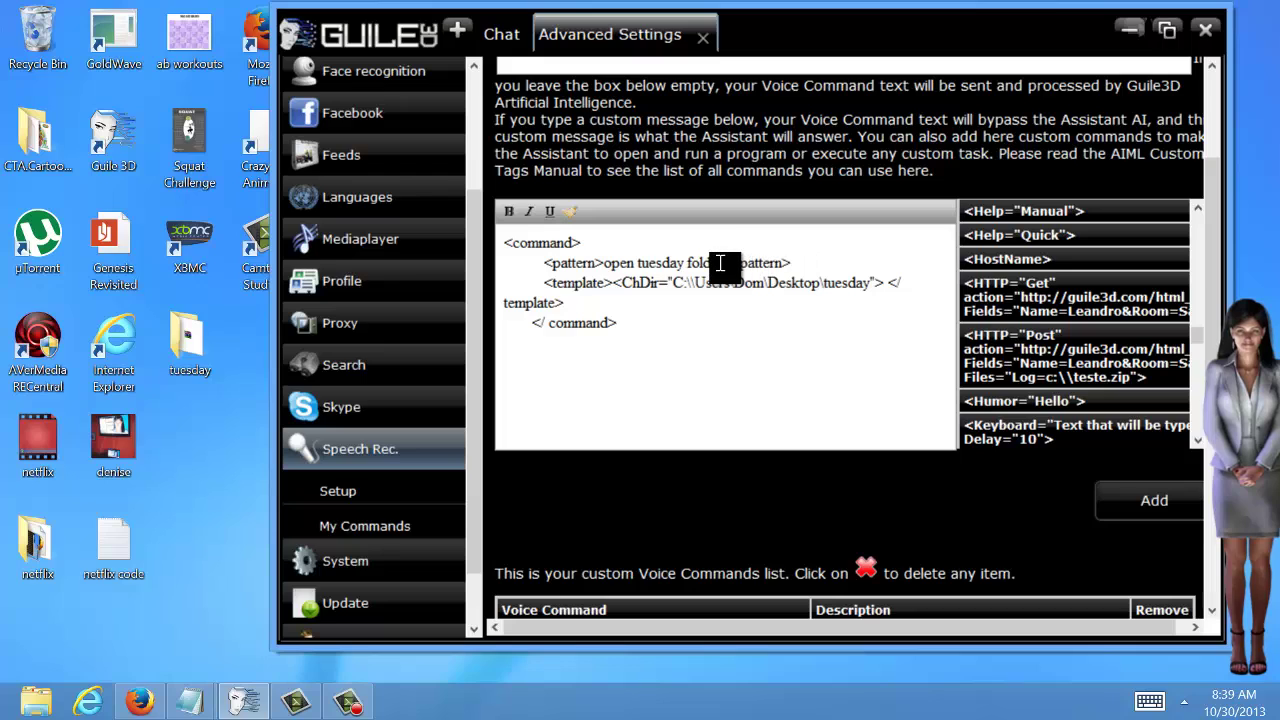
drag(723, 264, 598, 266)
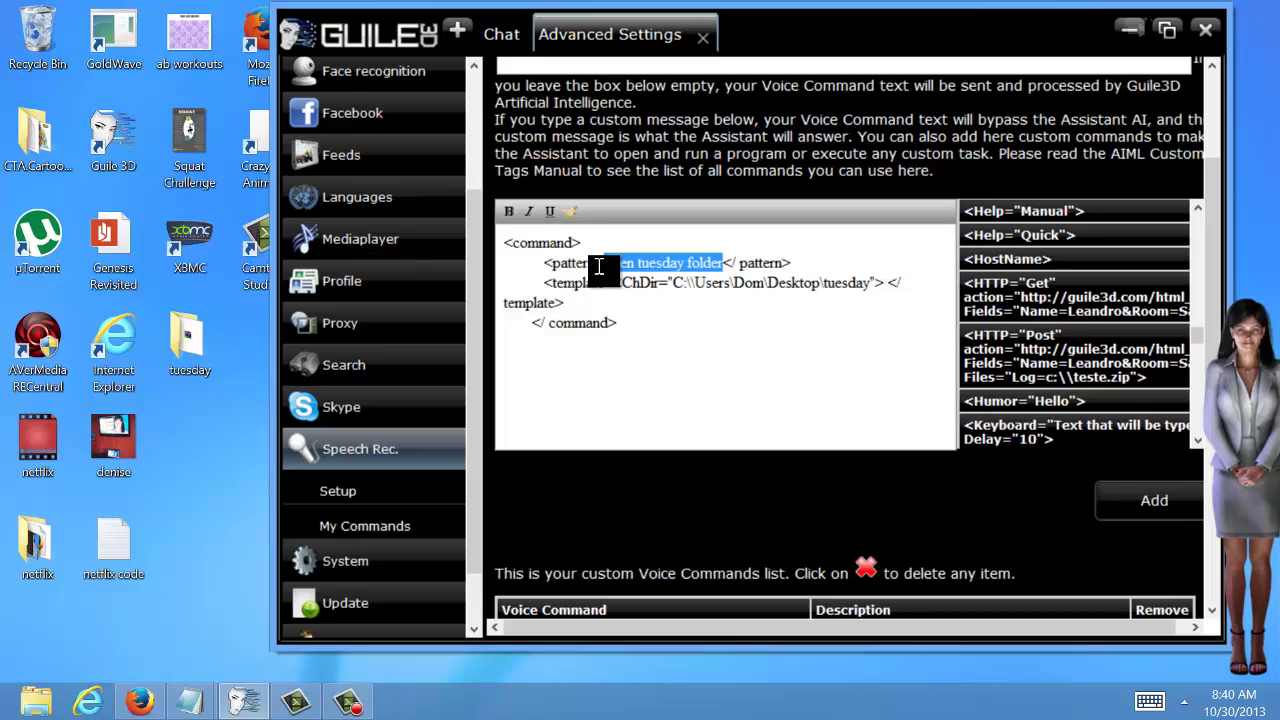
Step: Trim the pattern to 'open tuesday', close the touch keyboard, and highlight the pattern line
click(716, 263)
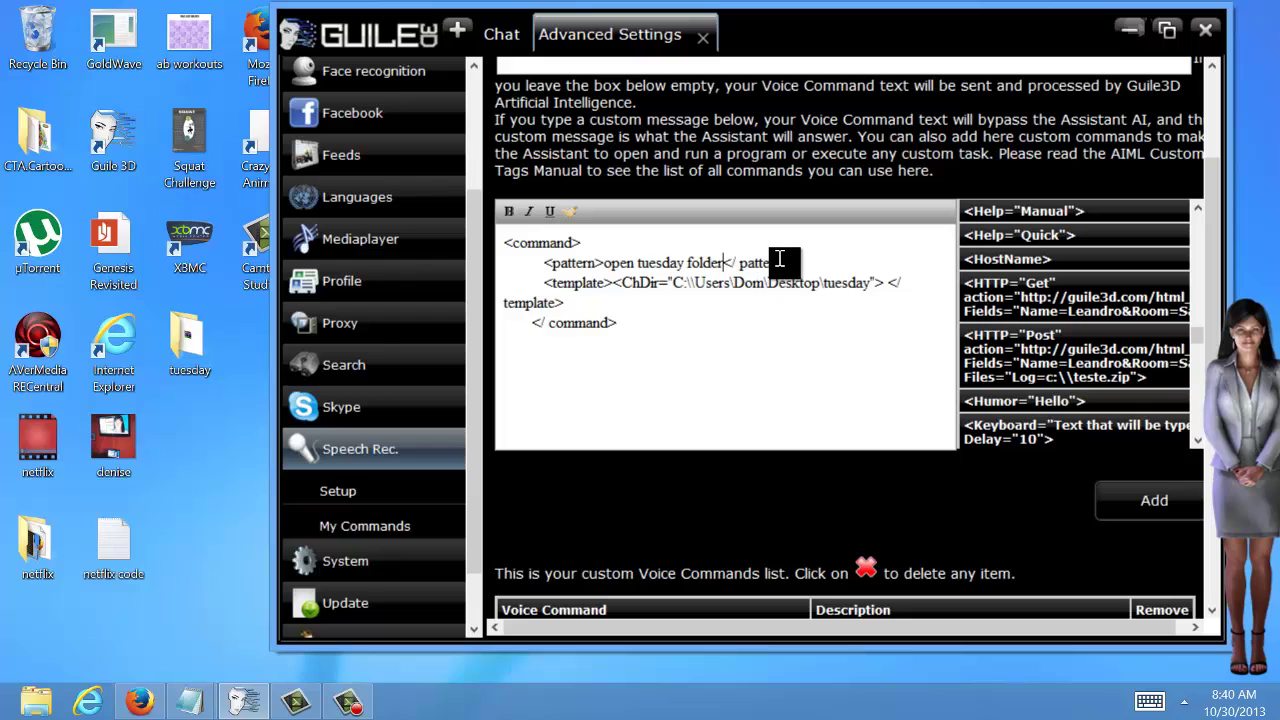
click(1150, 701)
key(BackSpace)
key(BackSpace)
key(BackSpace)
key(BackSpace)
key(BackSpace)
key(BackSpace)
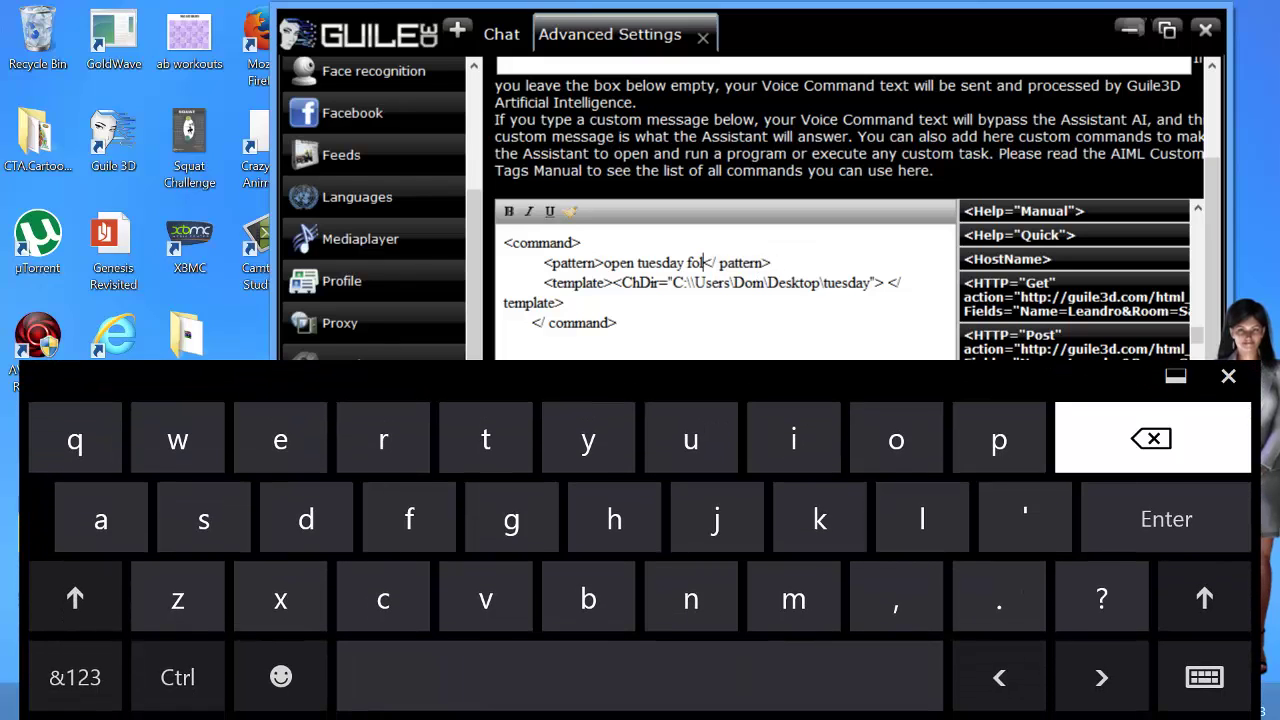
key(BackSpace)
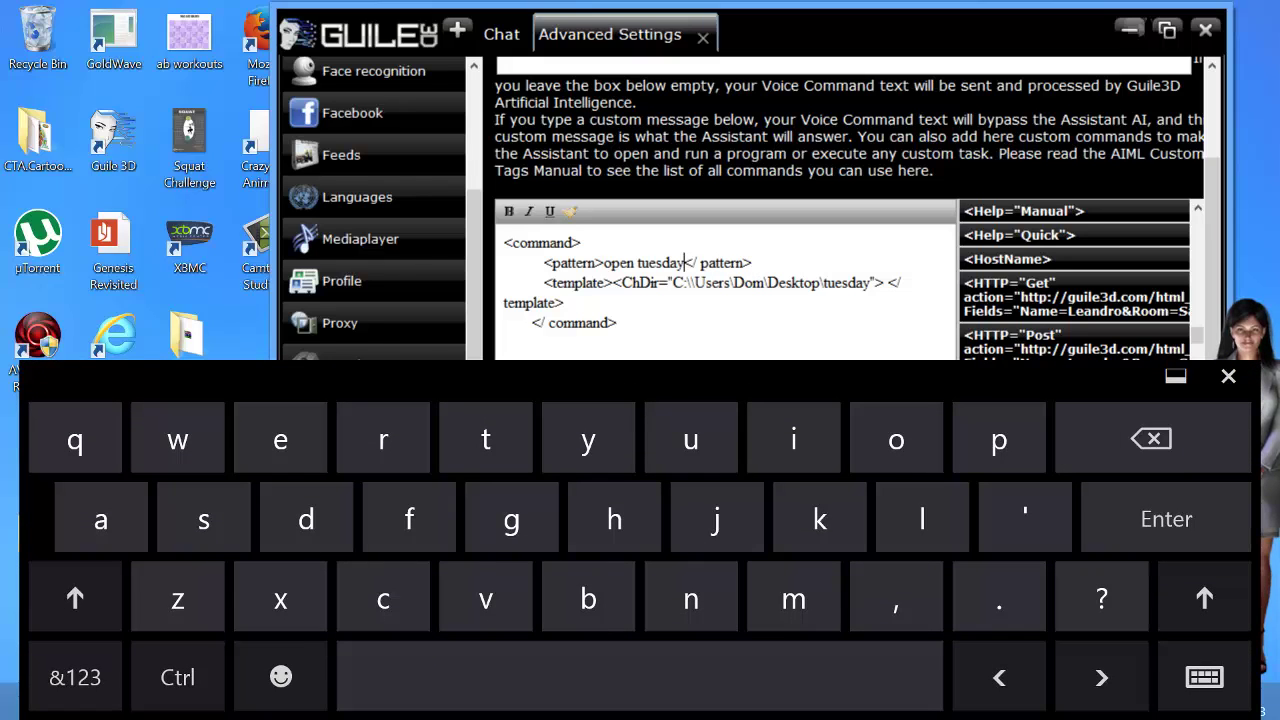
click(1228, 376)
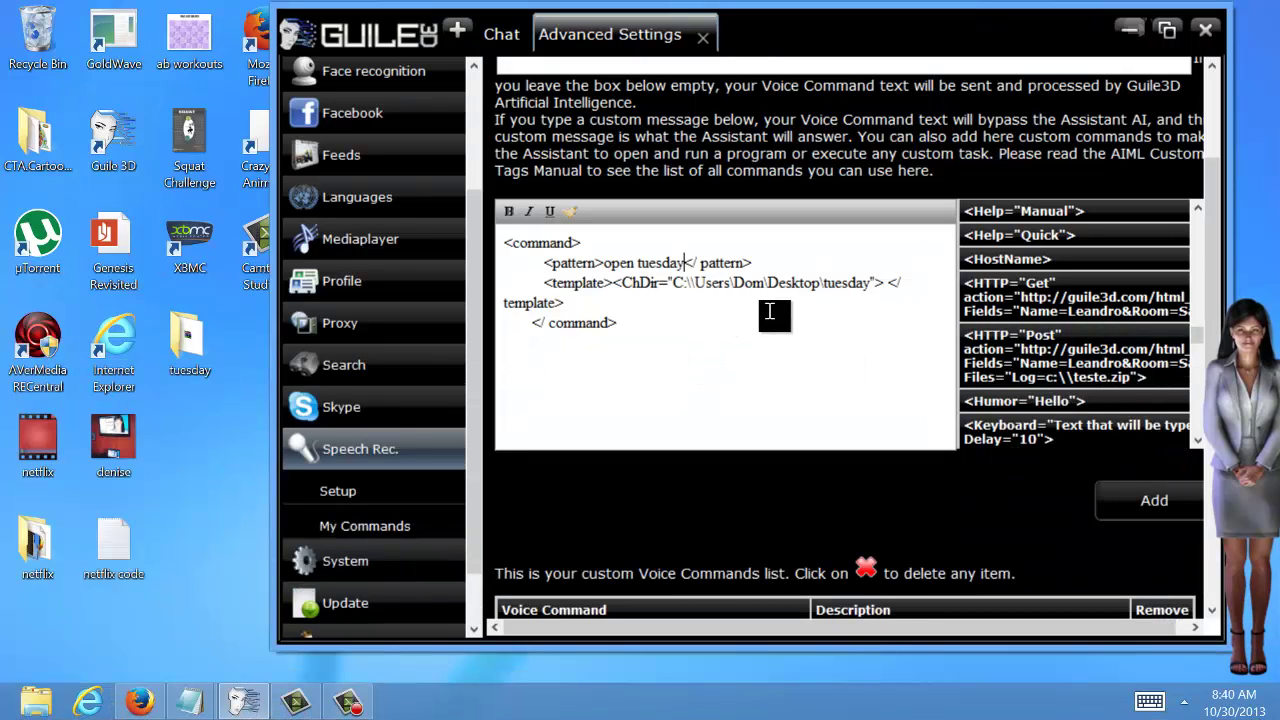
drag(755, 262, 553, 270)
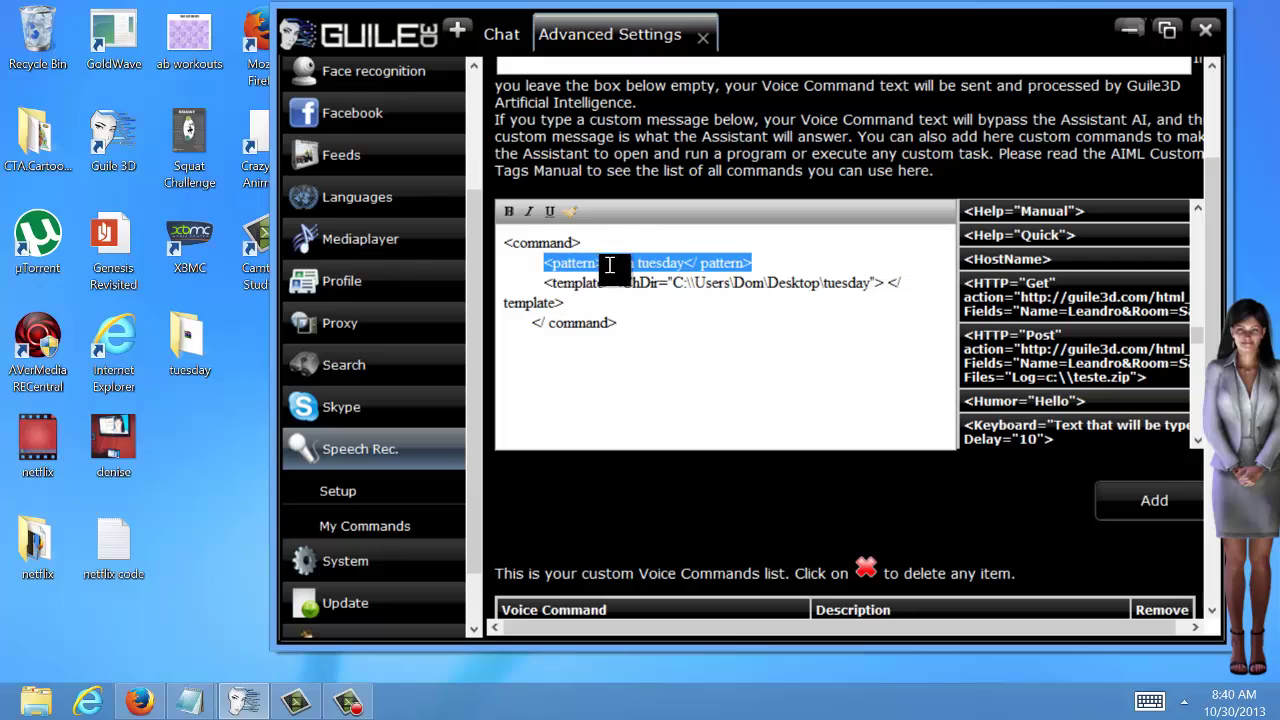
click(758, 266)
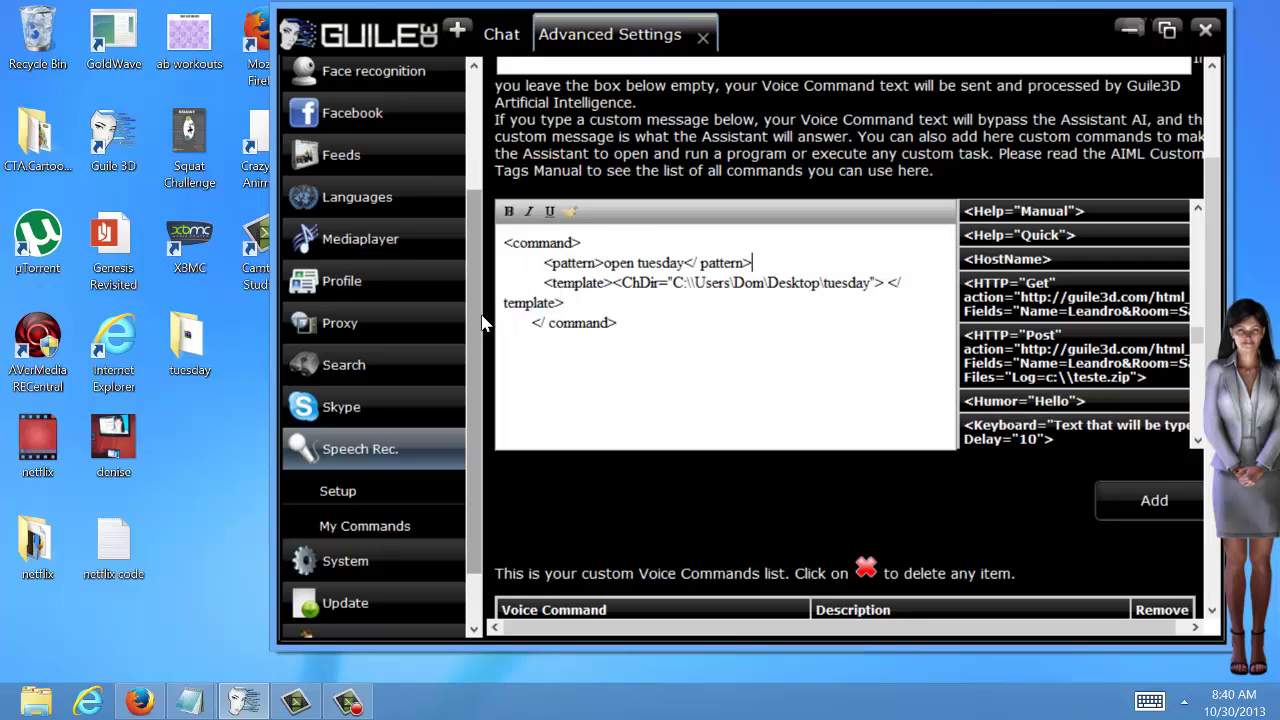
click(535, 289)
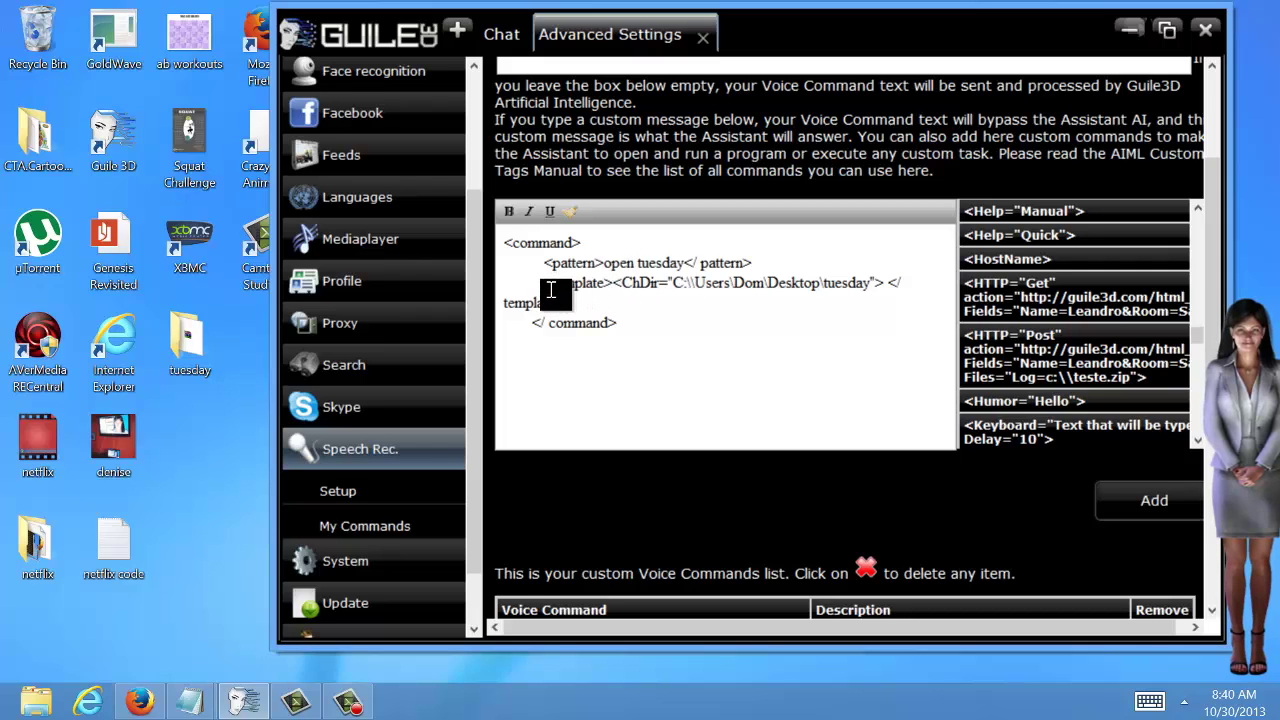
drag(613, 288, 877, 290)
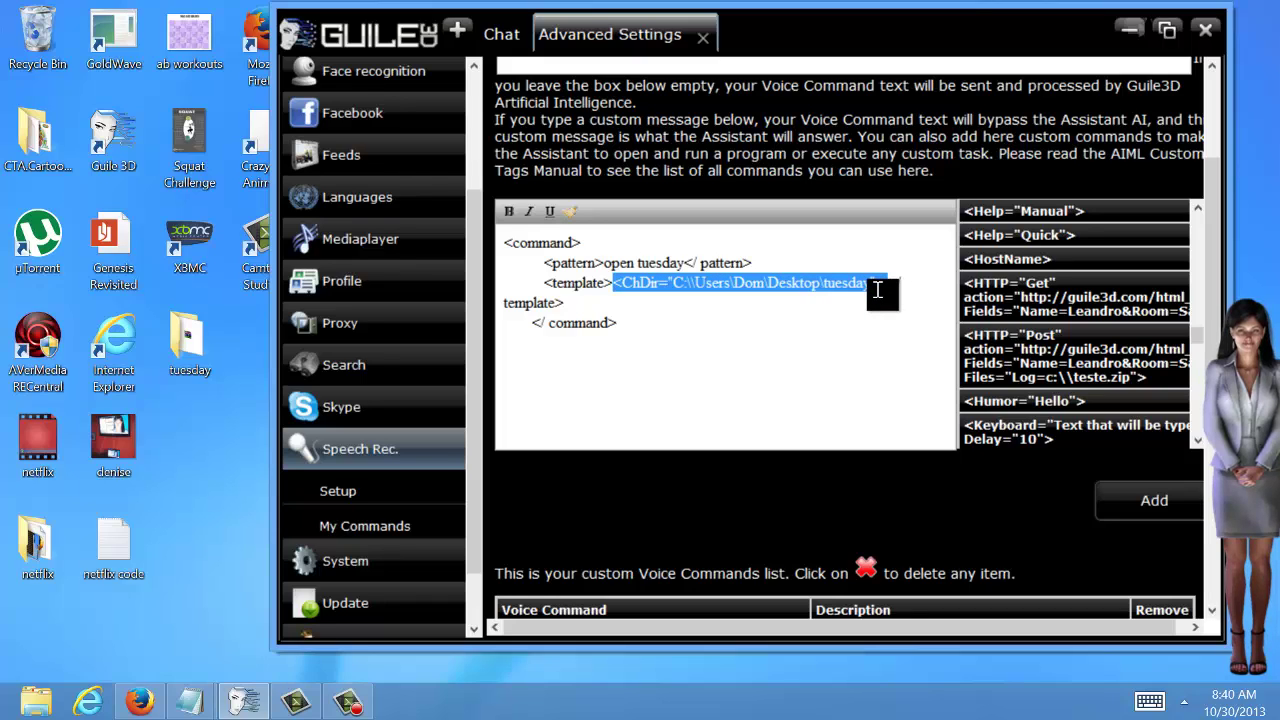
click(692, 284)
drag(674, 285, 850, 280)
click(786, 294)
click(636, 318)
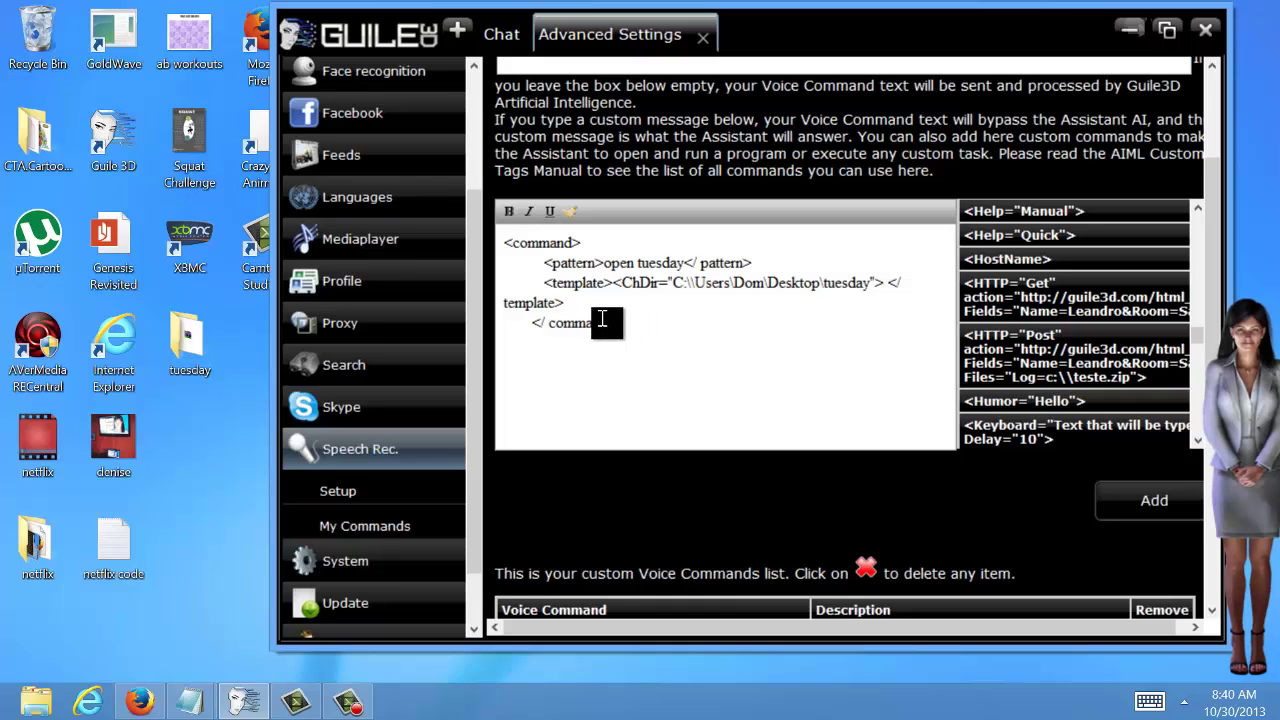
drag(582, 245, 502, 247)
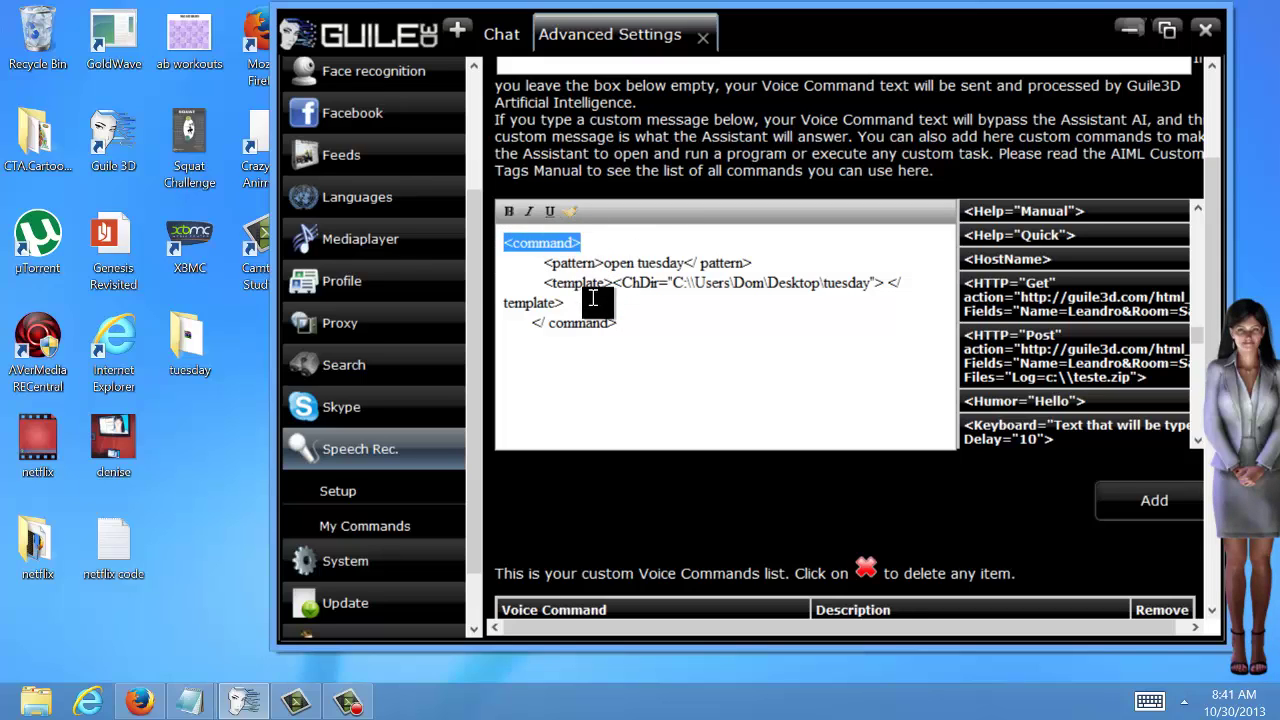
drag(624, 323, 551, 323)
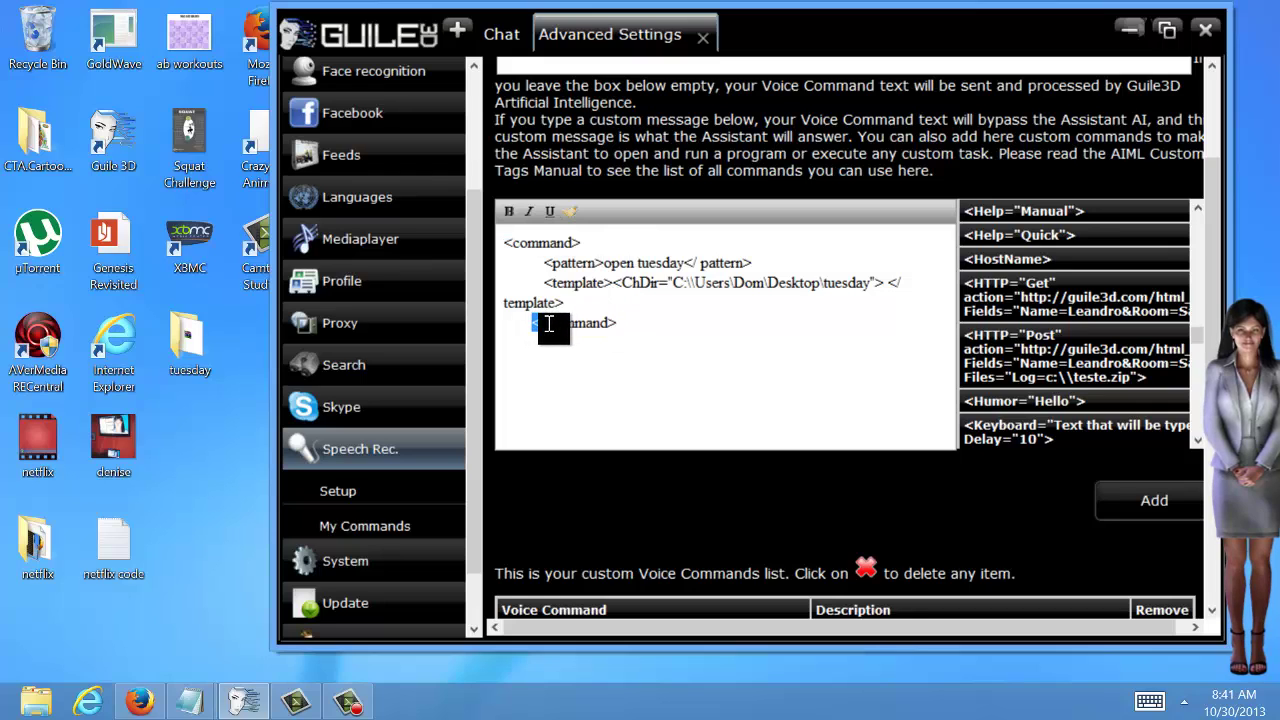
click(560, 323)
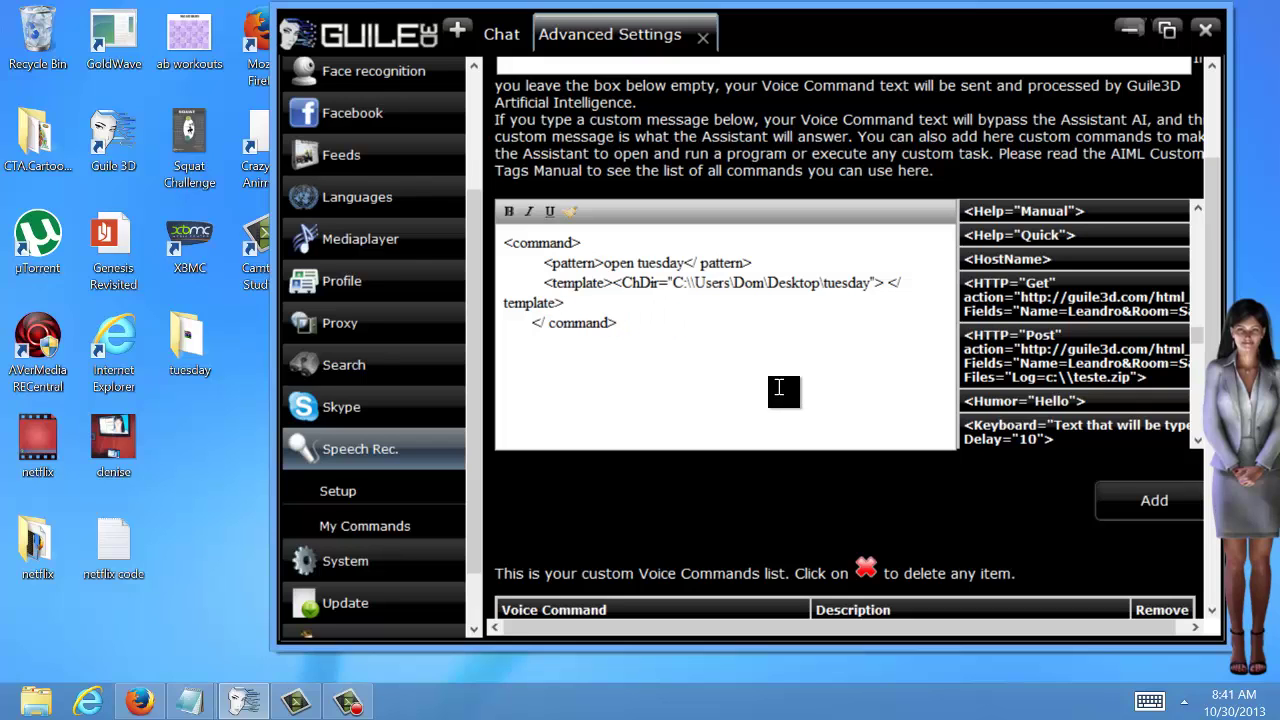
Step: Enter 'tuesday' in the Voice Command field using the touch keyboard, then dismiss the keyboard
scroll(740, 372, up, 1)
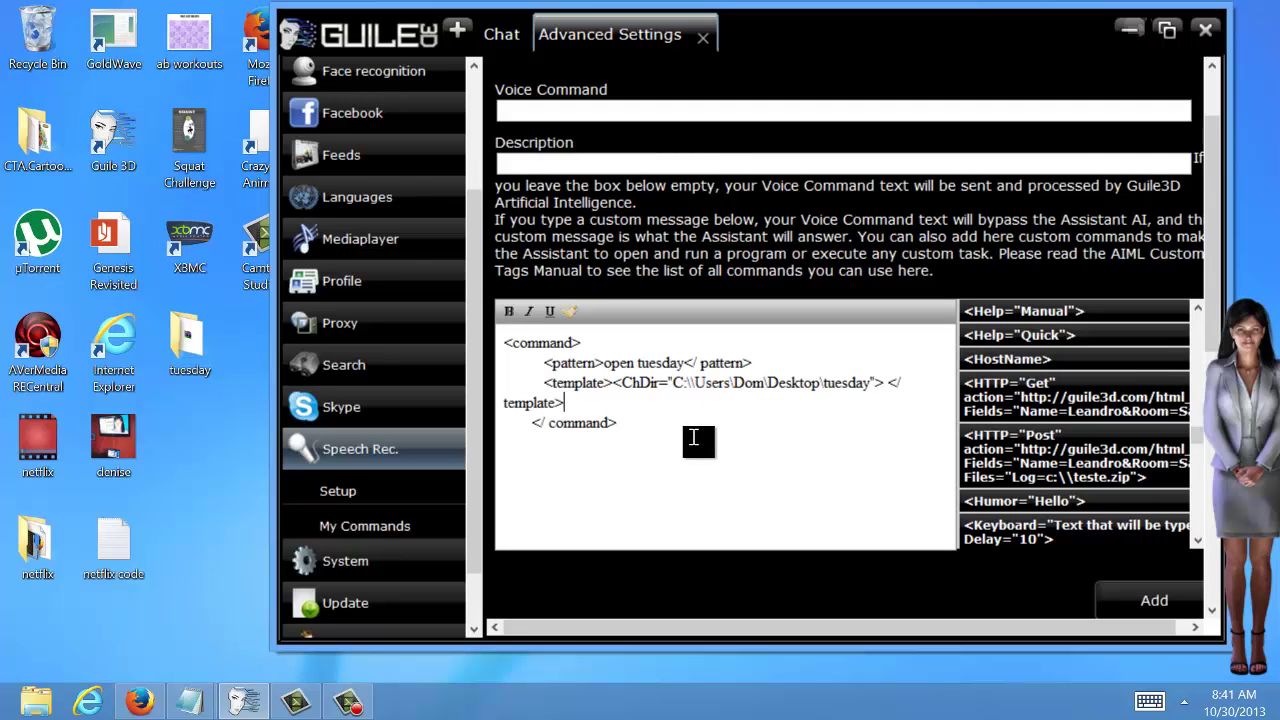
click(603, 111)
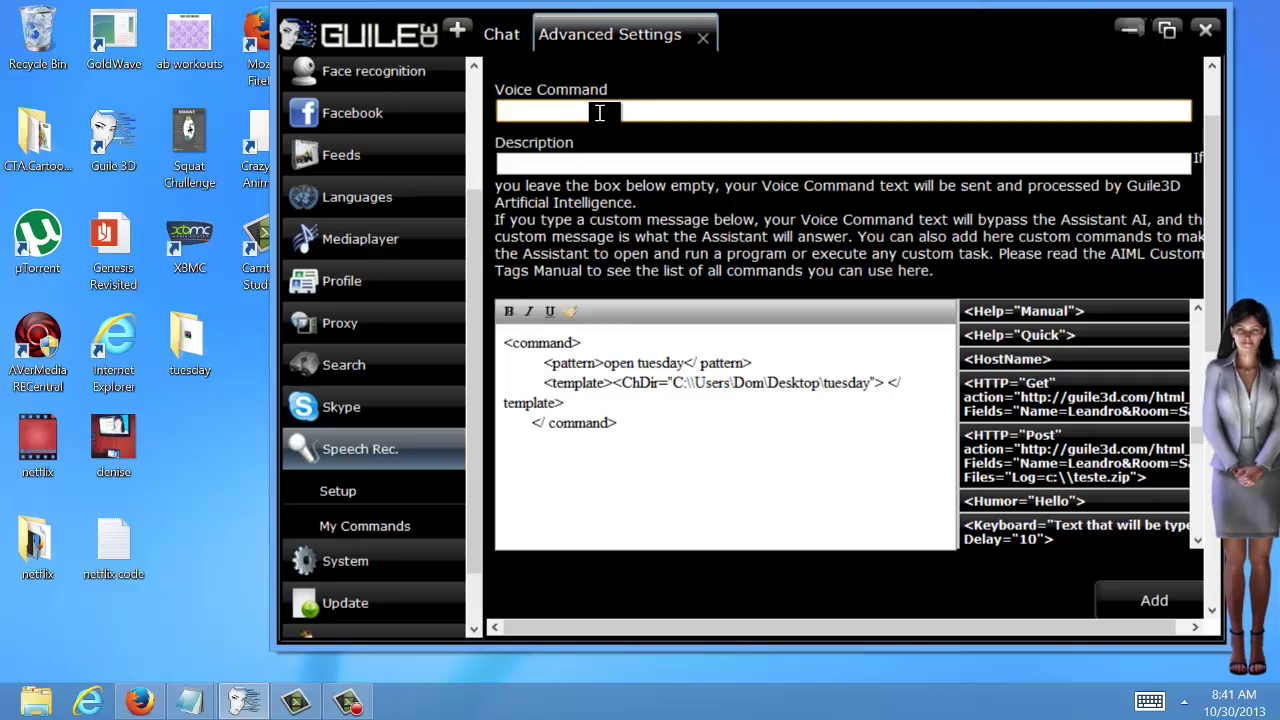
click(1150, 701)
text(tuesda)
text(y)
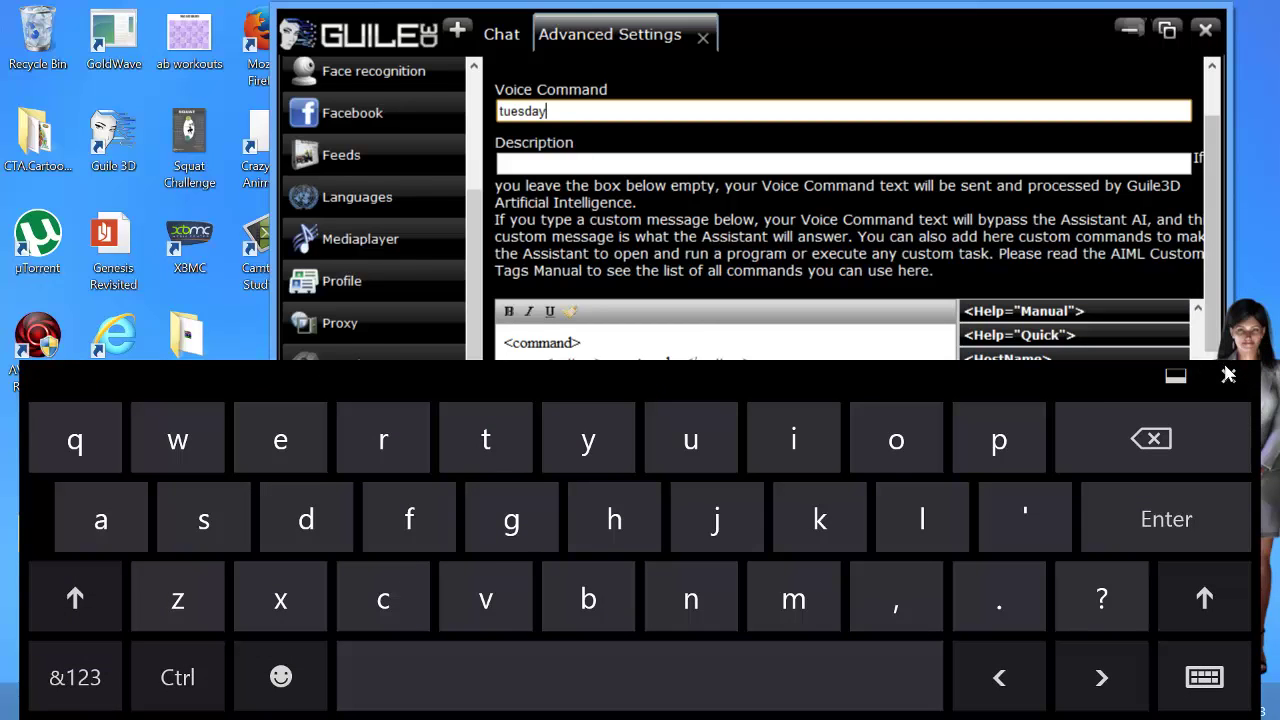
click(1228, 376)
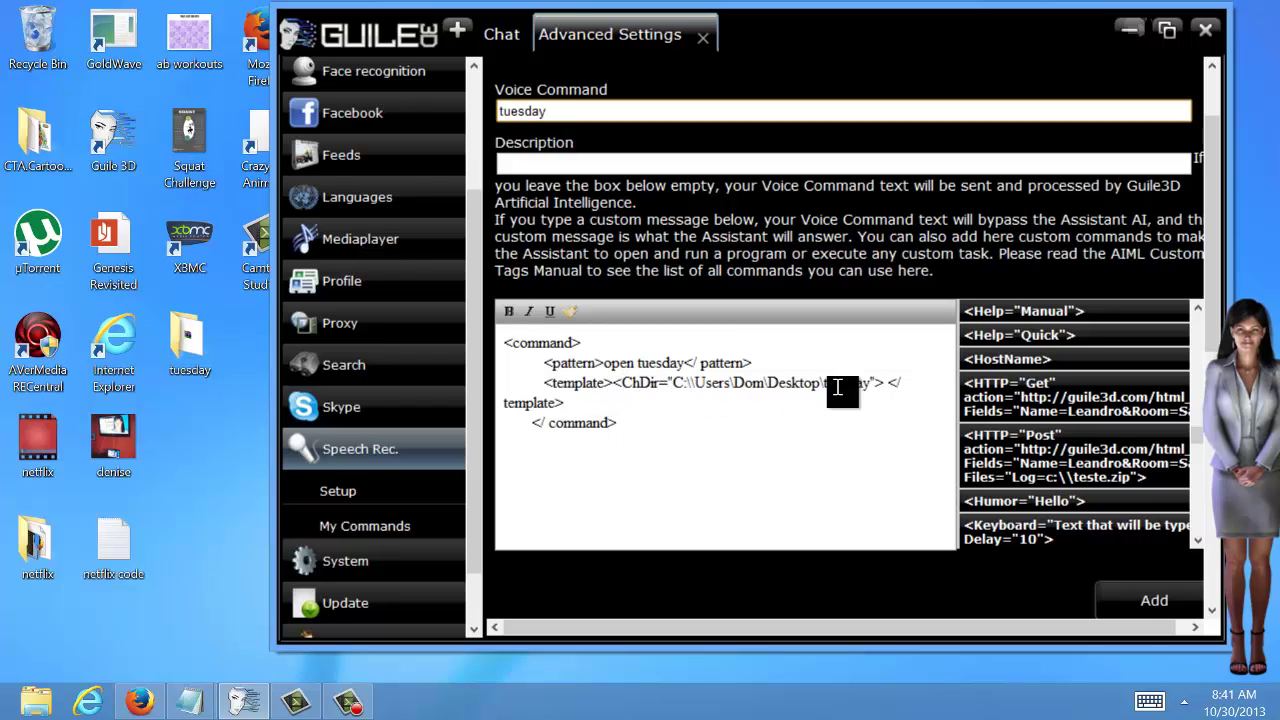
scroll(1198, 450, down, 10)
scroll(1183, 425, up, 15)
scroll(1183, 425, up, 10)
scroll(1183, 355, down, 3)
scroll(1183, 355, down, 8)
scroll(1178, 430, down, 4)
scroll(1178, 445, down, 3)
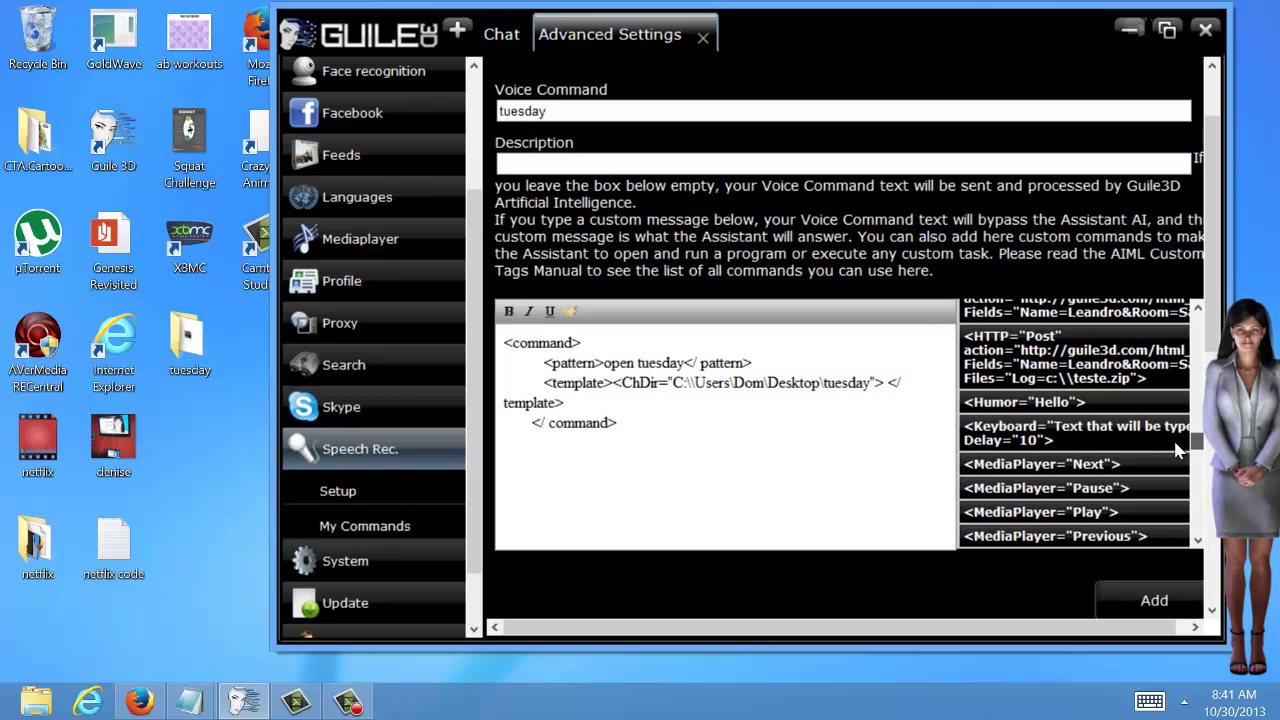
scroll(1178, 451, down, 1)
scroll(1175, 453, down, 8)
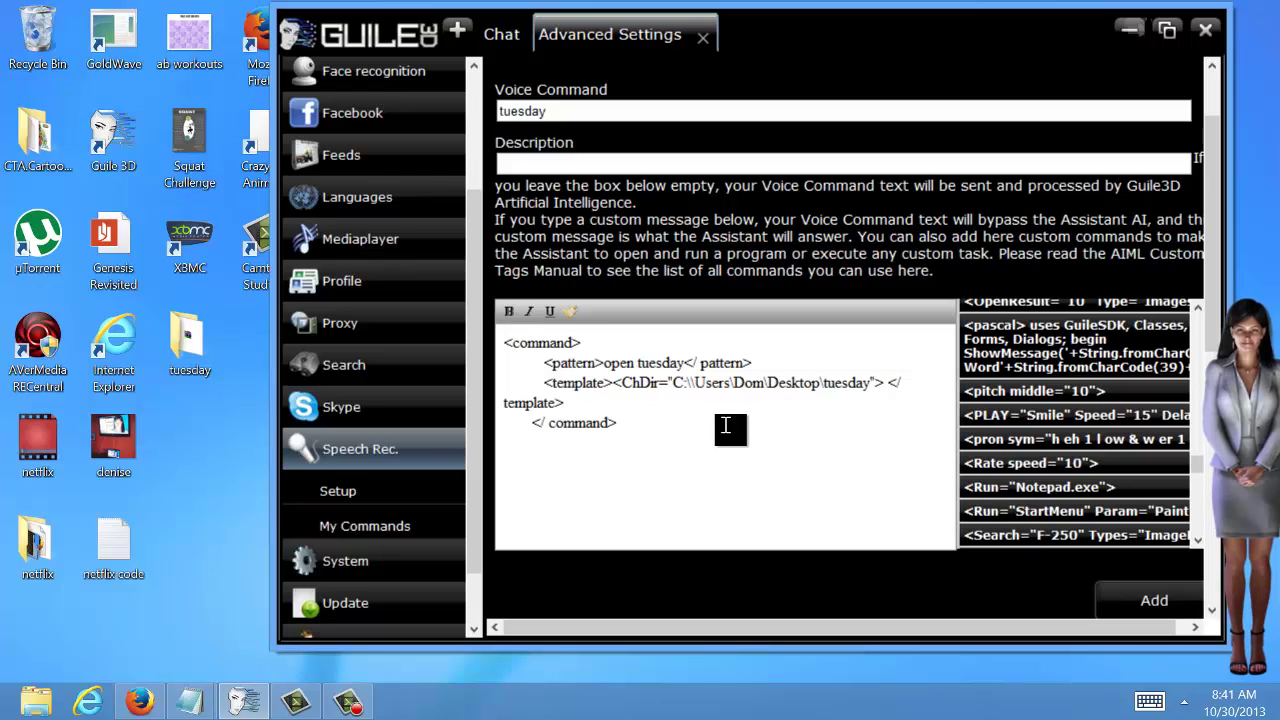
click(614, 385)
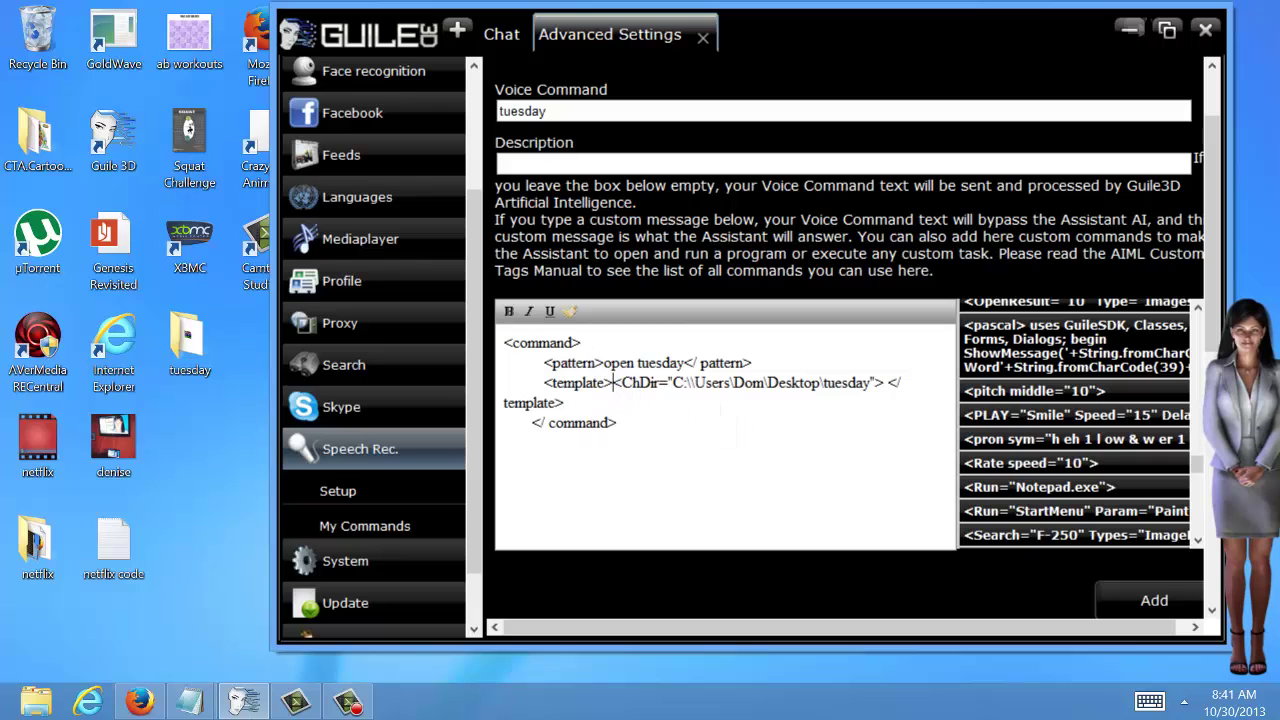